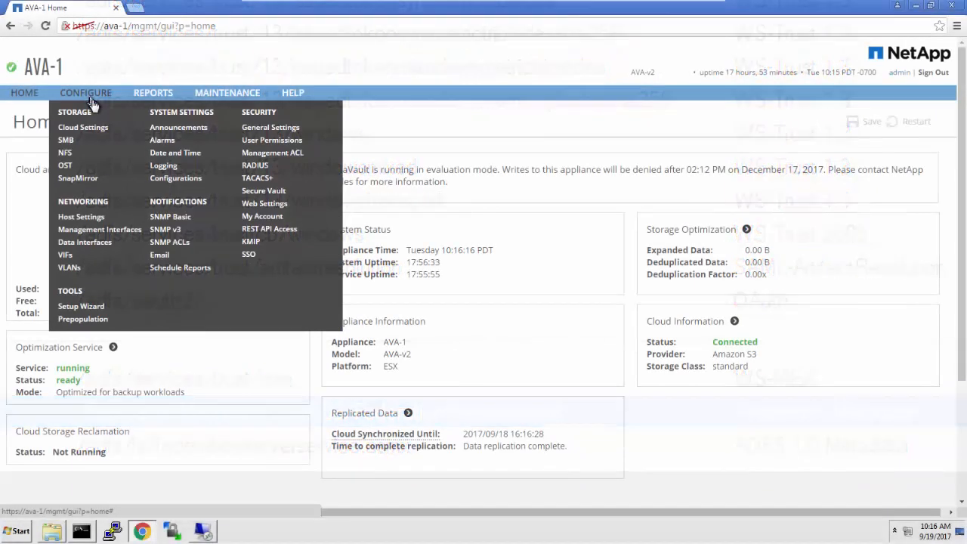
Load the single sign-on identity provider metadata from the AD FS FederationMetadata URL with the certificate check disabled.
left_click(245, 257)
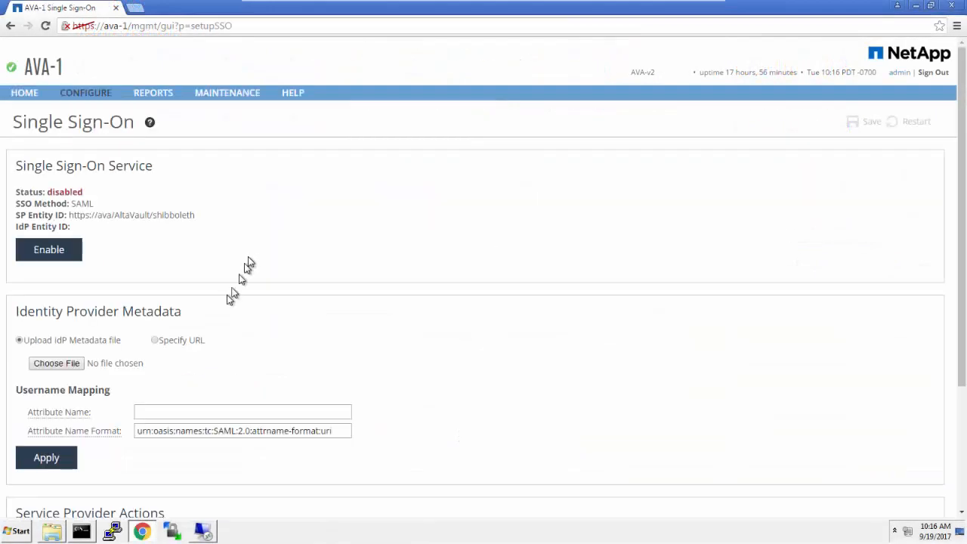
left_click(155, 340)
left_click(169, 363)
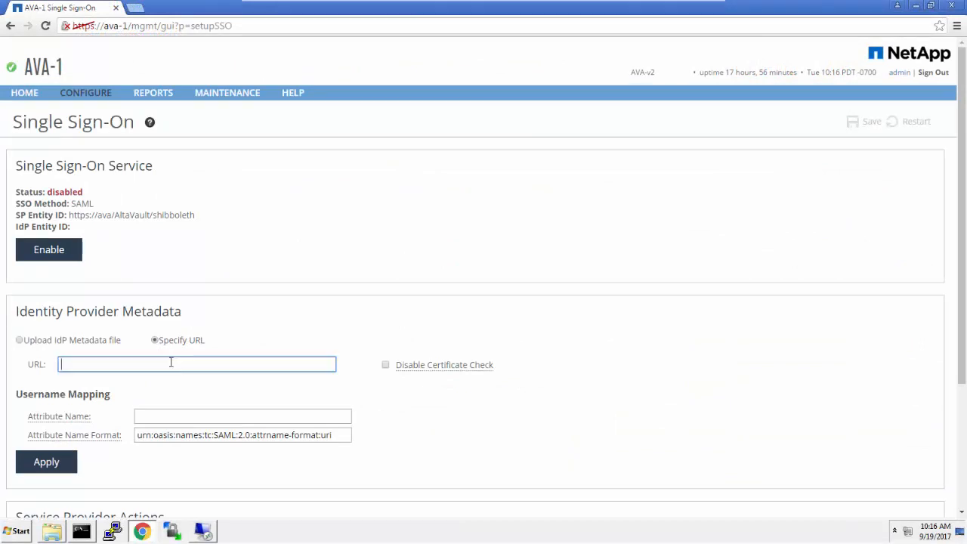
key("ctrl+v")
left_click(385, 365)
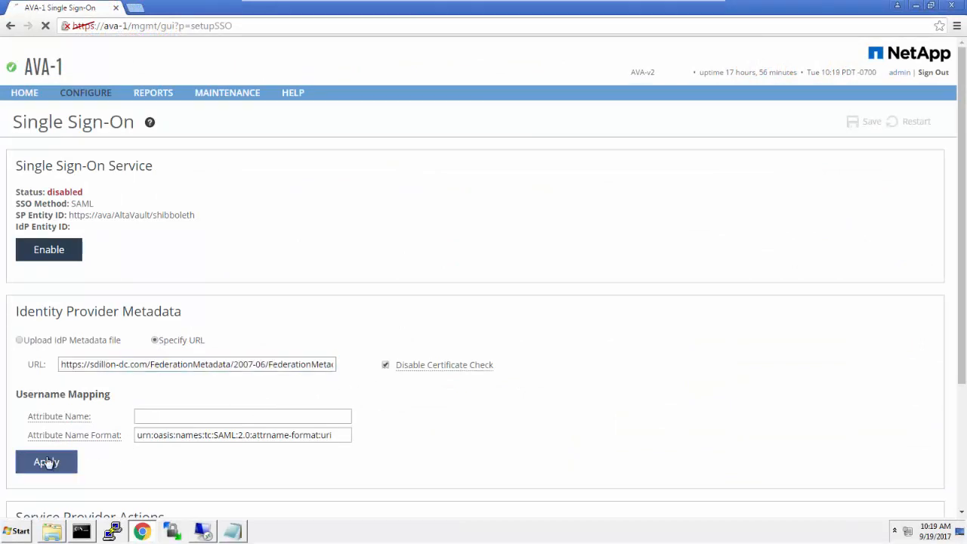
left_click(46, 462)
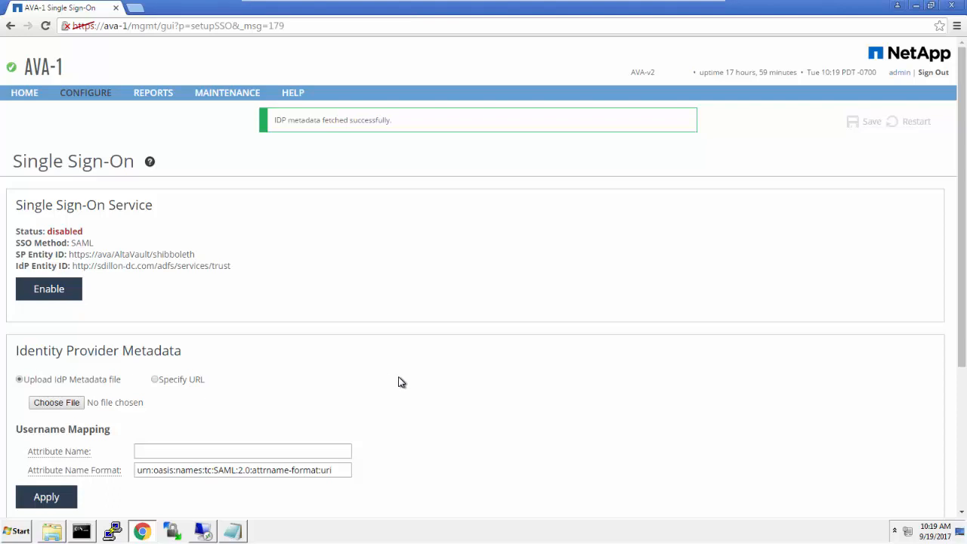
Reset the service provider entity ID and download the updated SP metadata file.
scroll(401, 382, "down", 3)
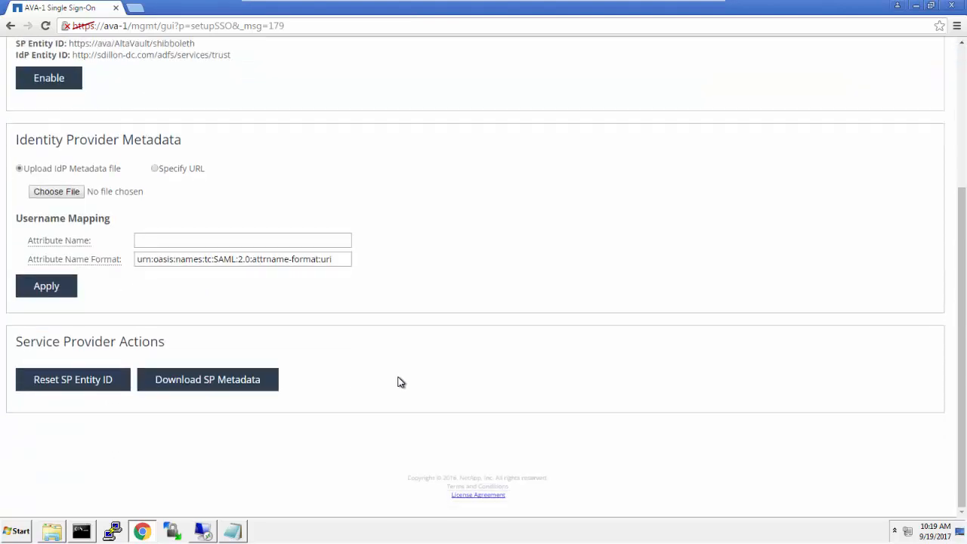
left_click(97, 382)
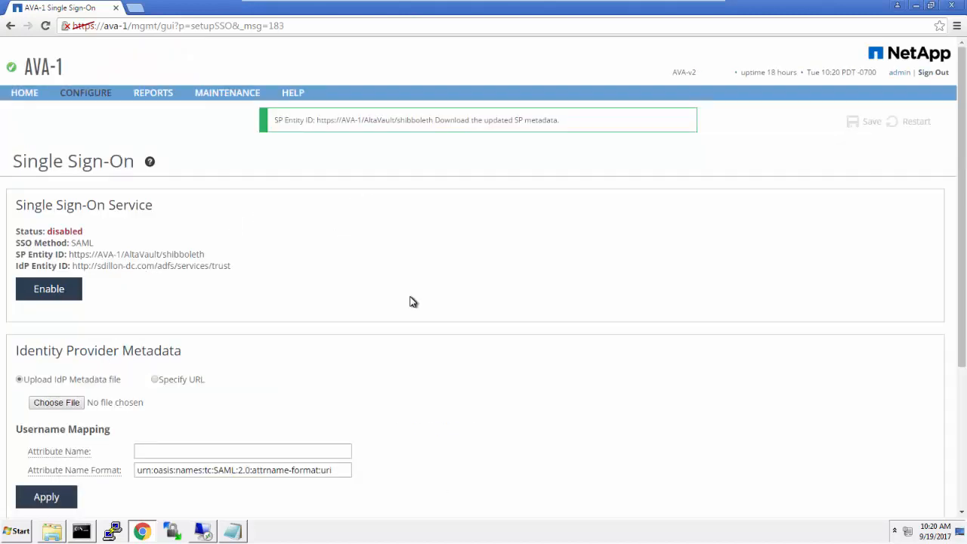
scroll(412, 302, "down", 3)
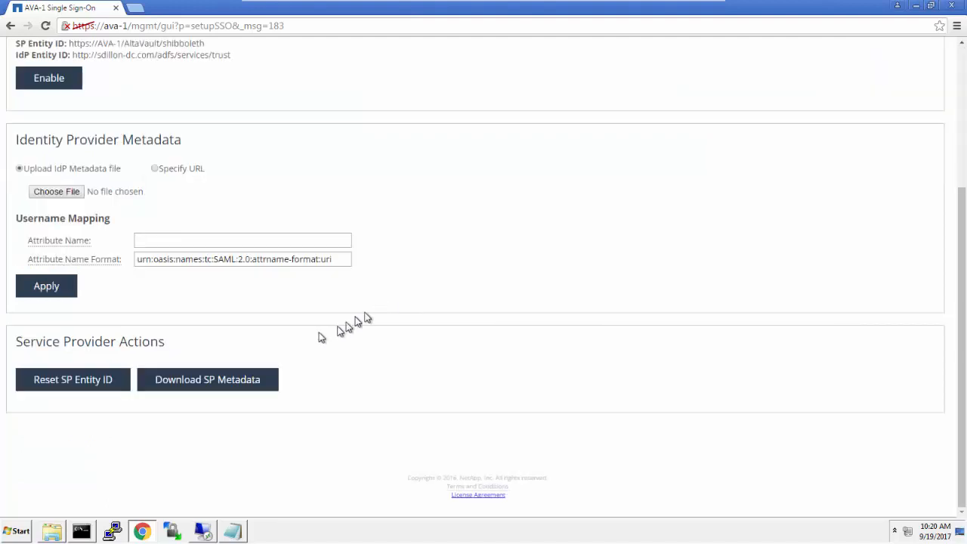
left_click(234, 385)
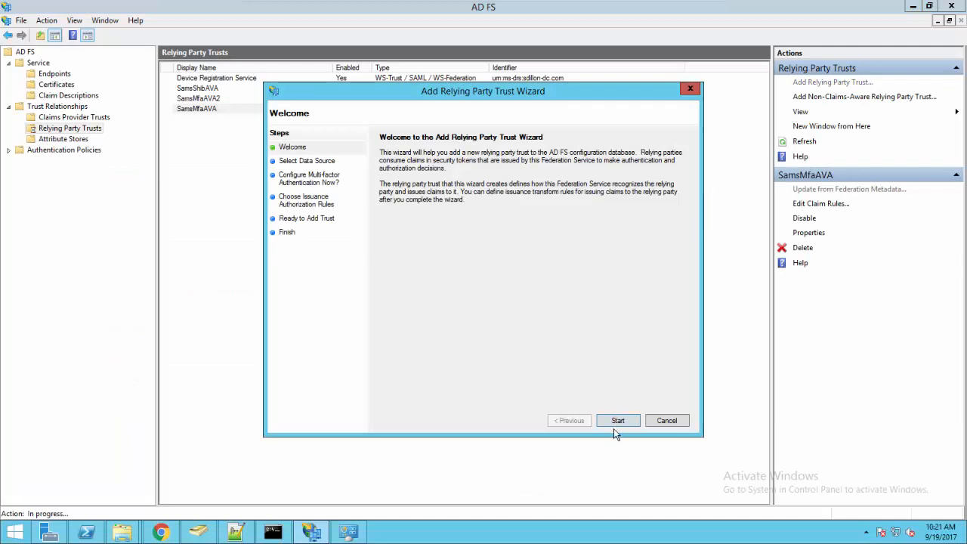
In AD FS Management's Add Relying Party Trust Wizard, import the relying party data from sp-metadata.xml in the Downloads folder.
left_click(616, 423)
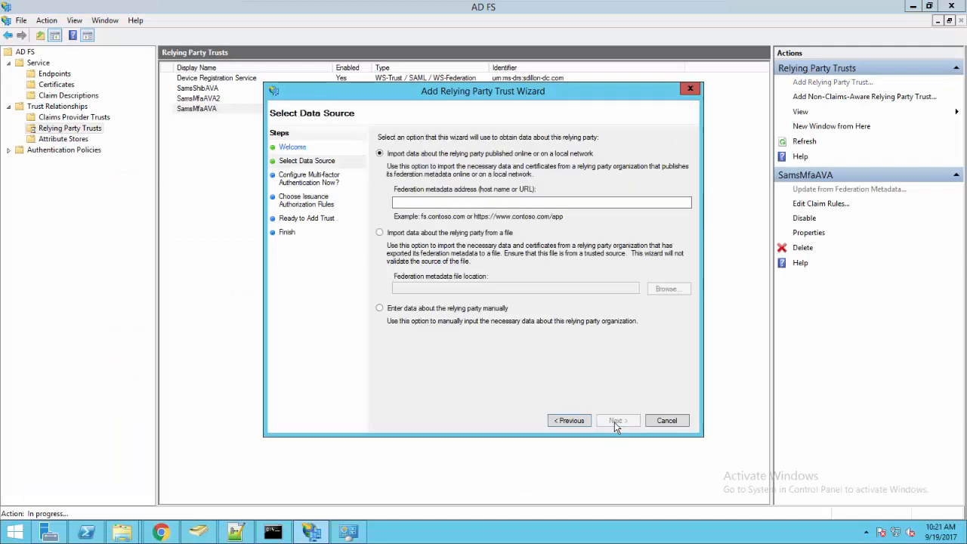
left_click(491, 233)
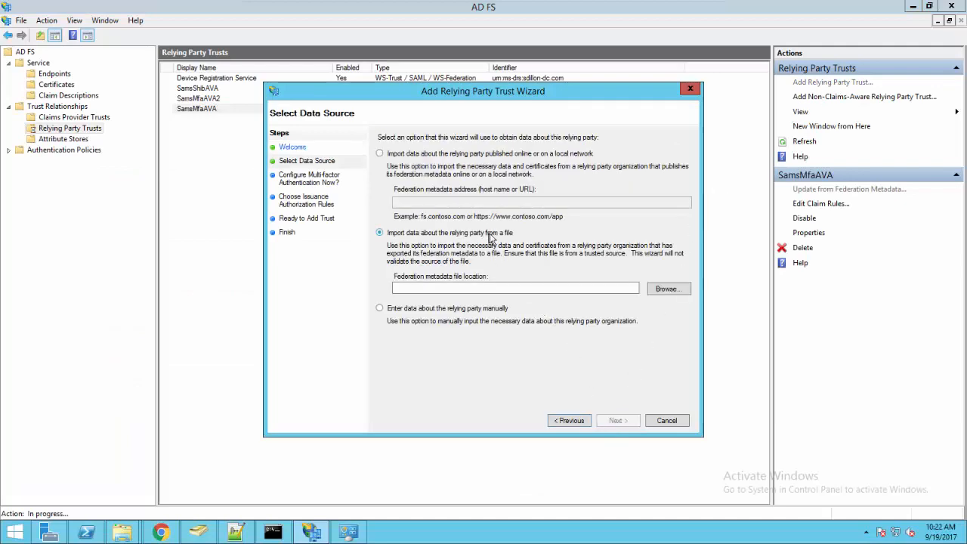
left_click(676, 290)
left_click(319, 197)
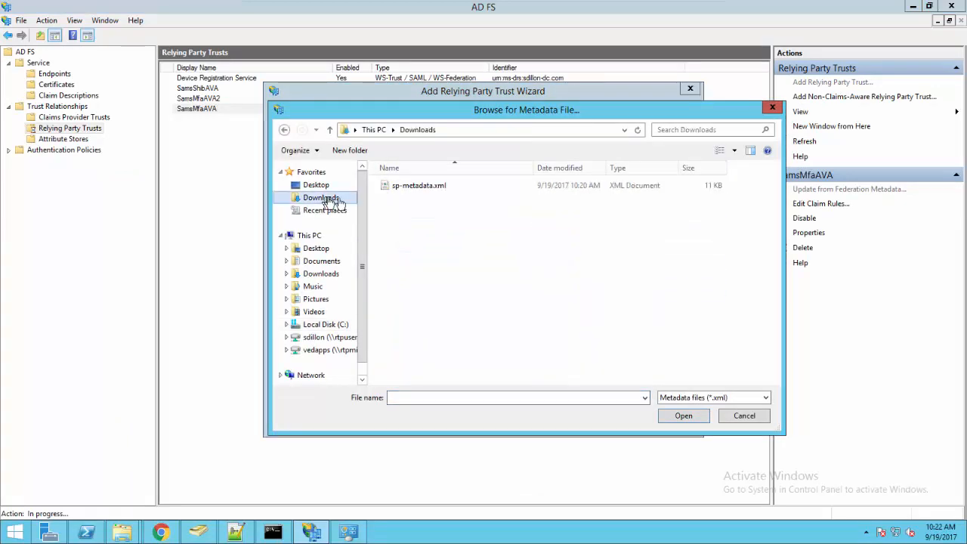
double_click(419, 186)
left_click(612, 419)
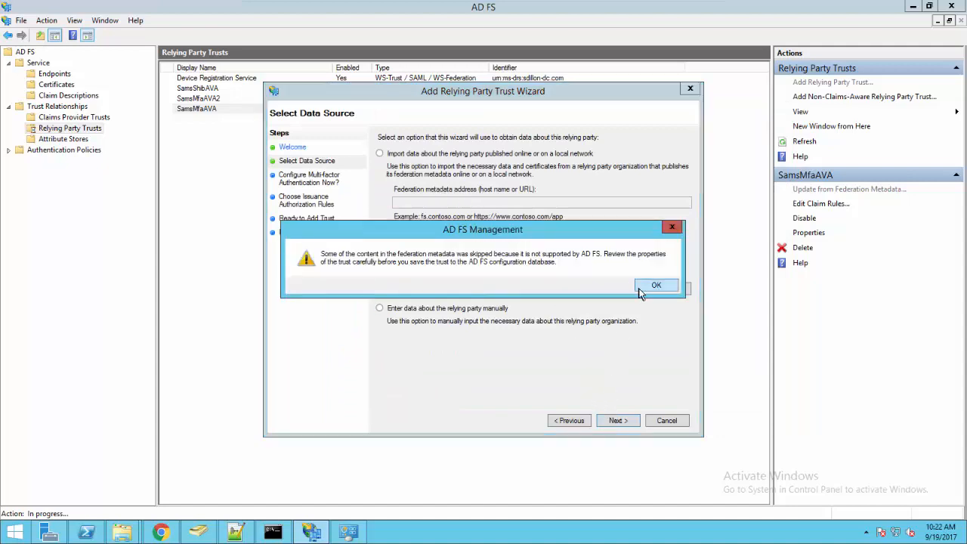
left_click(641, 288)
Complete the AVA-1 relying party trust with all users permitted access, and open its claim rules for editing.
left_click(613, 420)
left_click(612, 420)
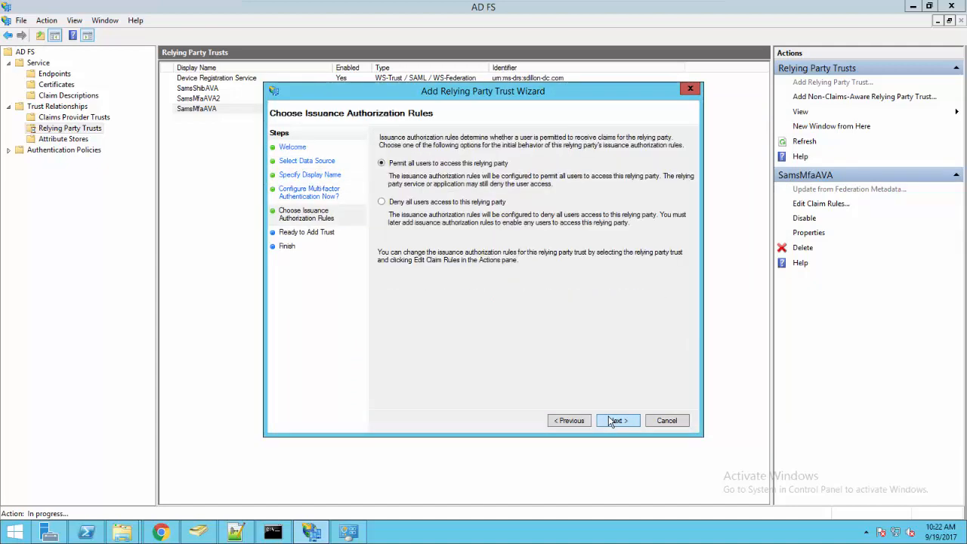
left_click(614, 423)
left_click(615, 422)
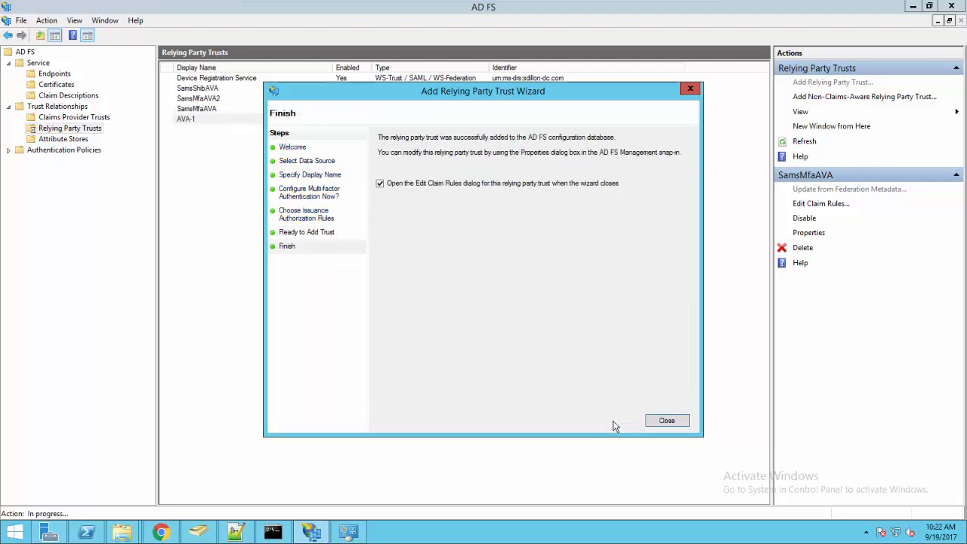
left_click(663, 420)
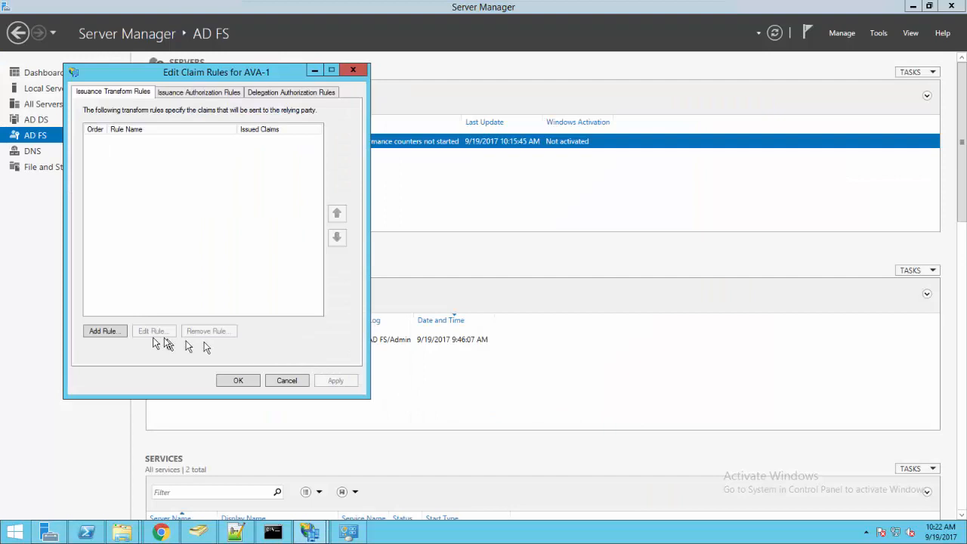
Add a Send LDAP Attributes as Claims rule for AVA-1 that maps SAM-Account-Name to the outgoing claim type Common Name.
left_click(110, 334)
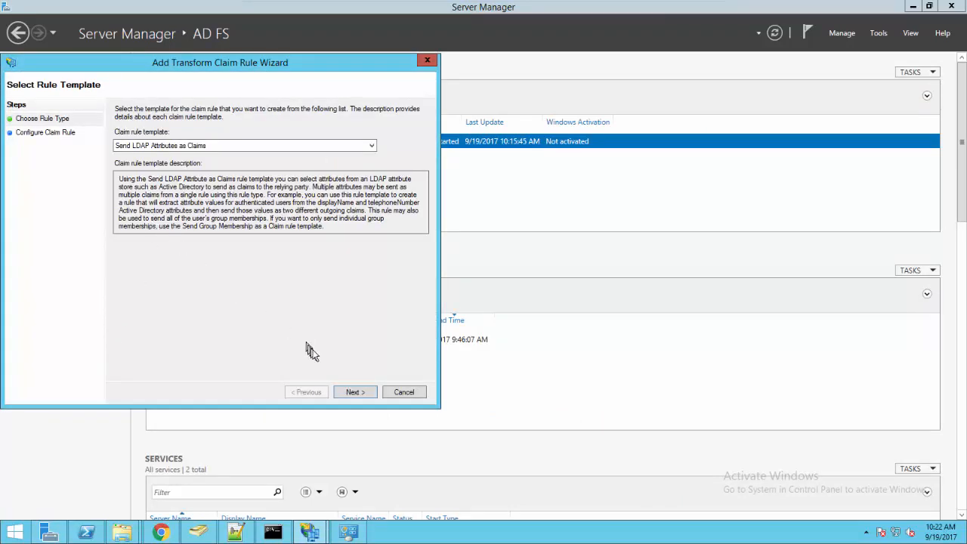
left_click(360, 393)
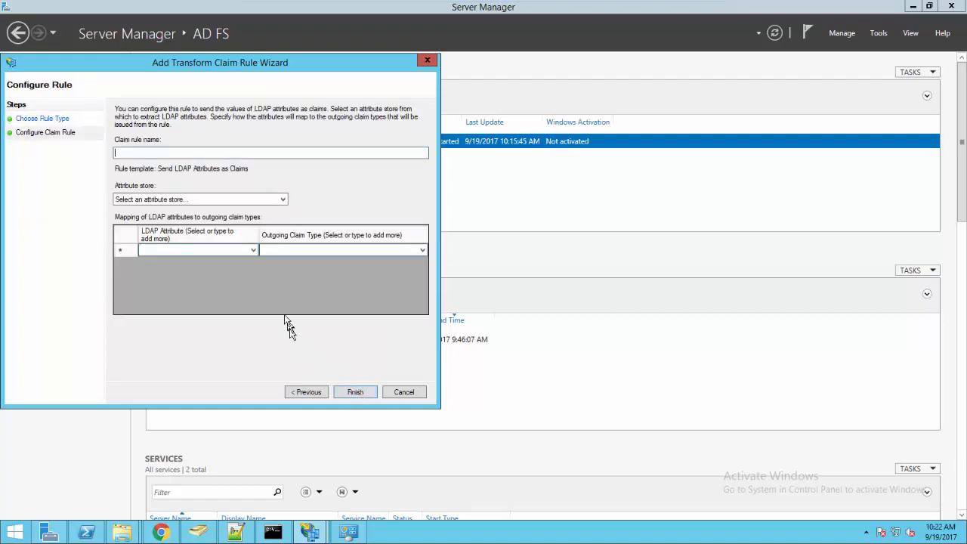
left_click(256, 252)
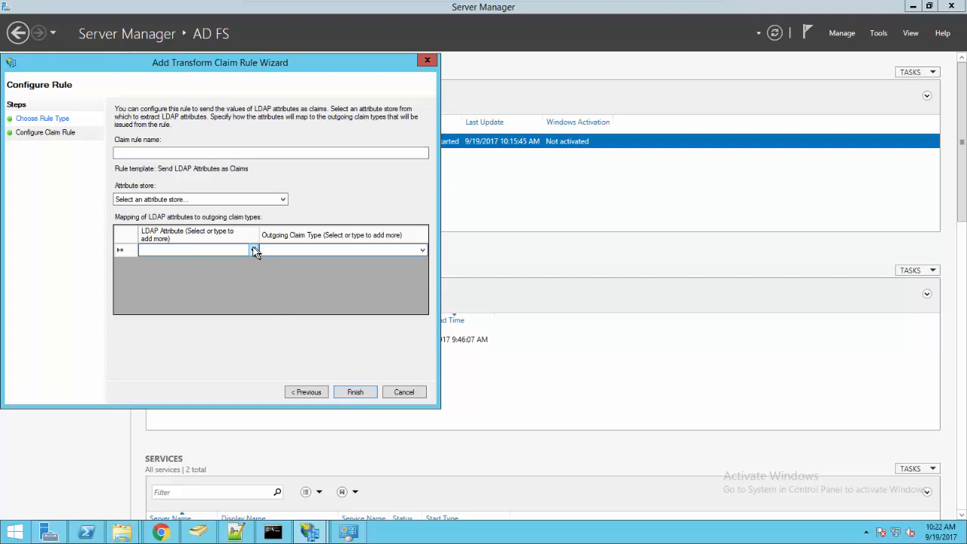
left_click(254, 249)
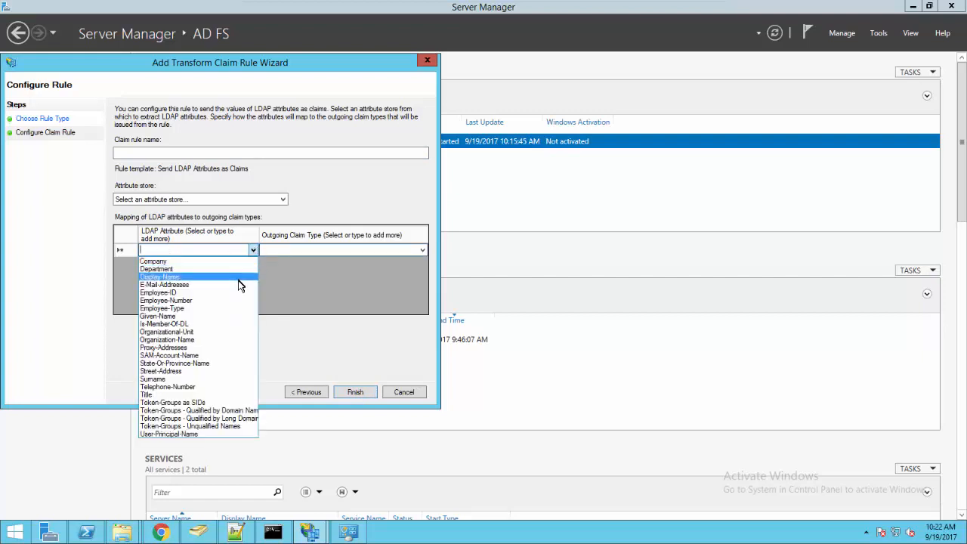
left_click(229, 355)
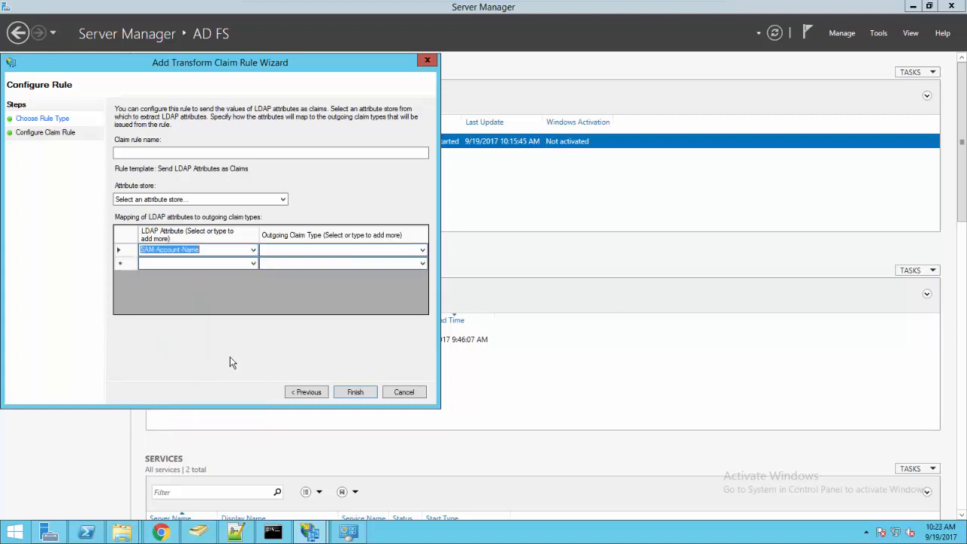
left_click(422, 252)
left_click(422, 252)
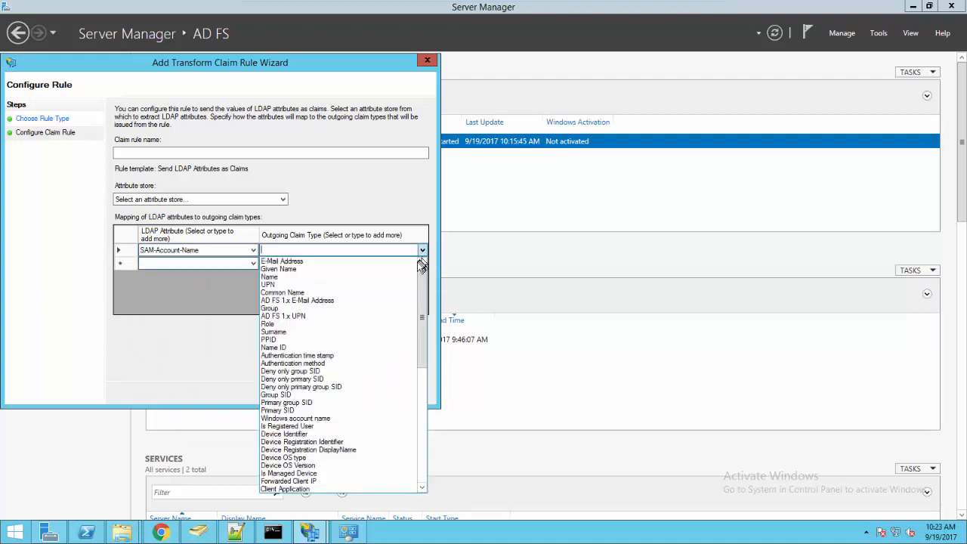
left_click(382, 293)
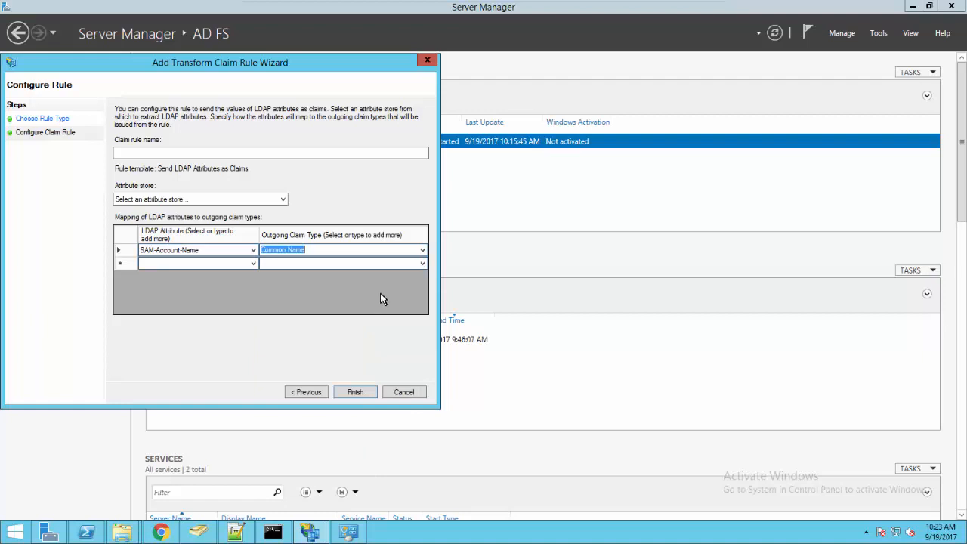
Name the claim rule username, use Active Directory as its attribute store, and save the AVA-1 claim rules.
left_click(178, 151)
type("user")
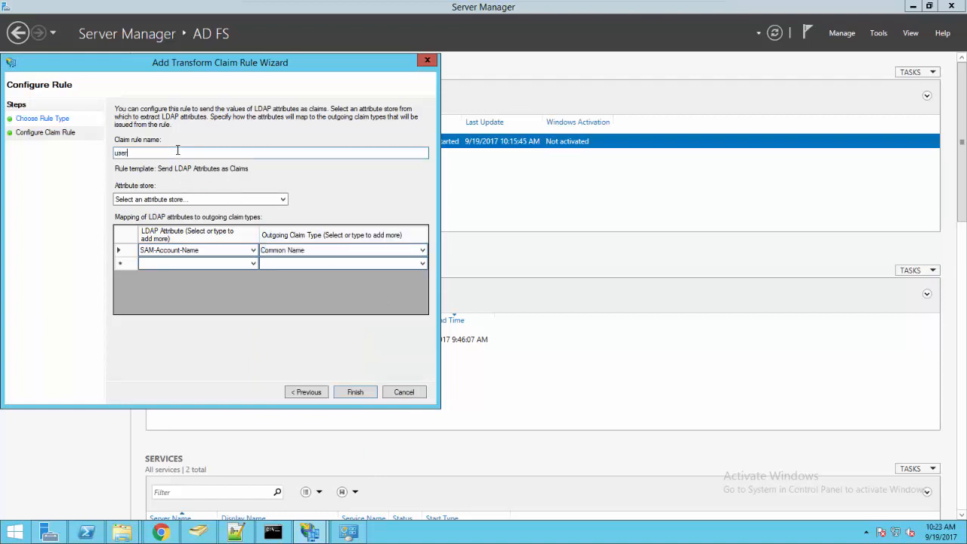
type("name")
left_click(206, 199)
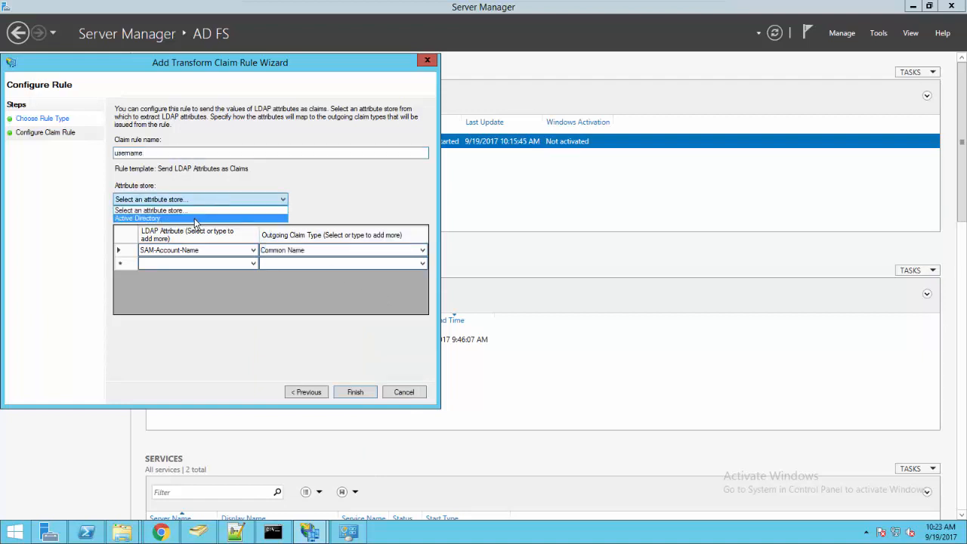
left_click(195, 218)
left_click(345, 390)
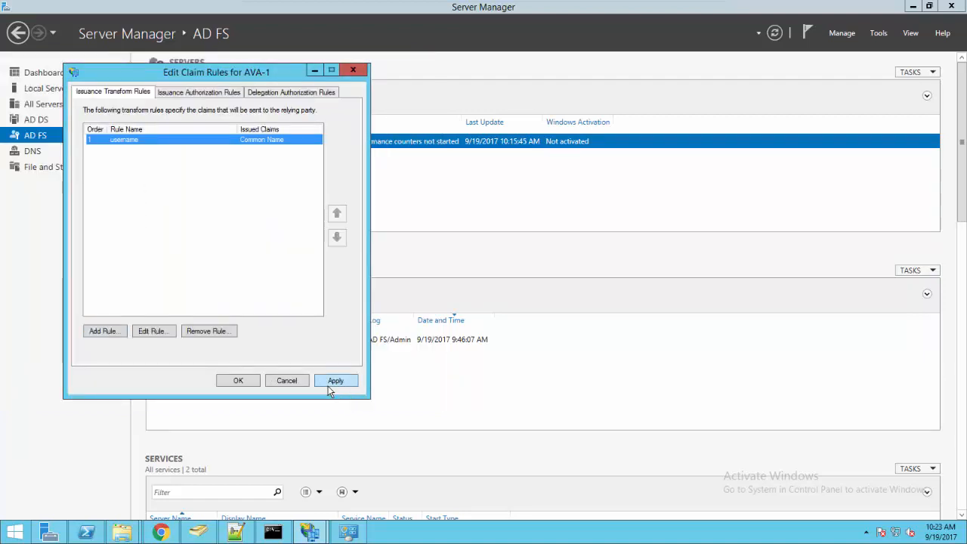
left_click(332, 382)
left_click(226, 383)
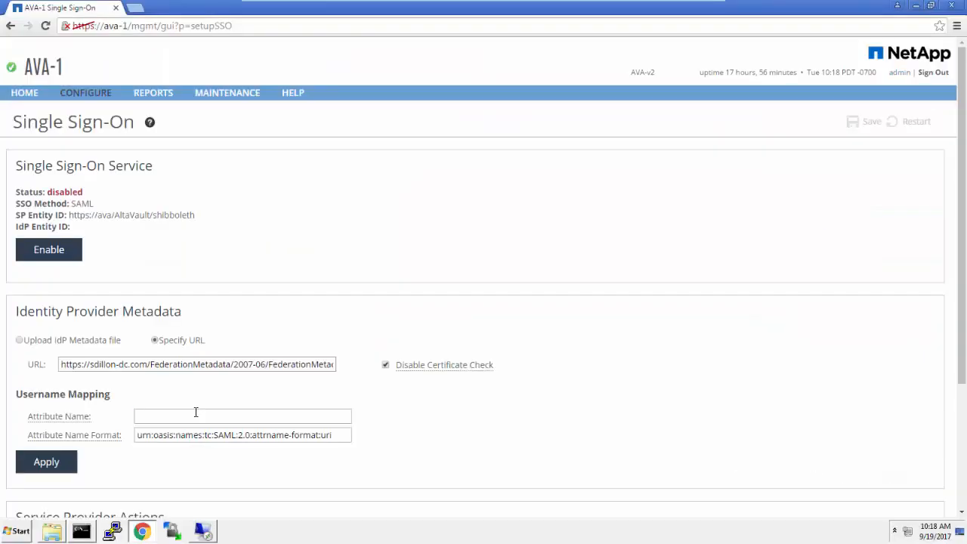
type("http://schemas.xmlsoap.org/claims/CommonName")
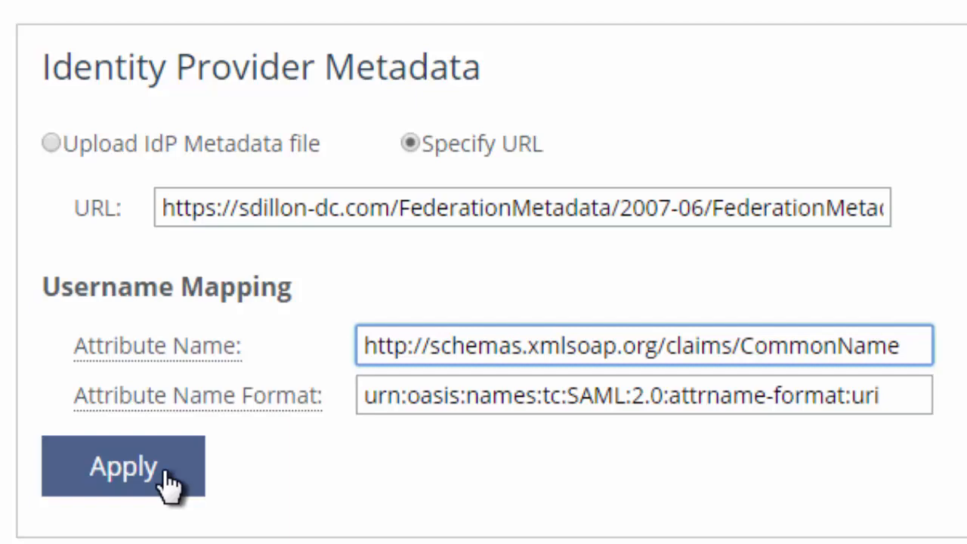
left_click(128, 462)
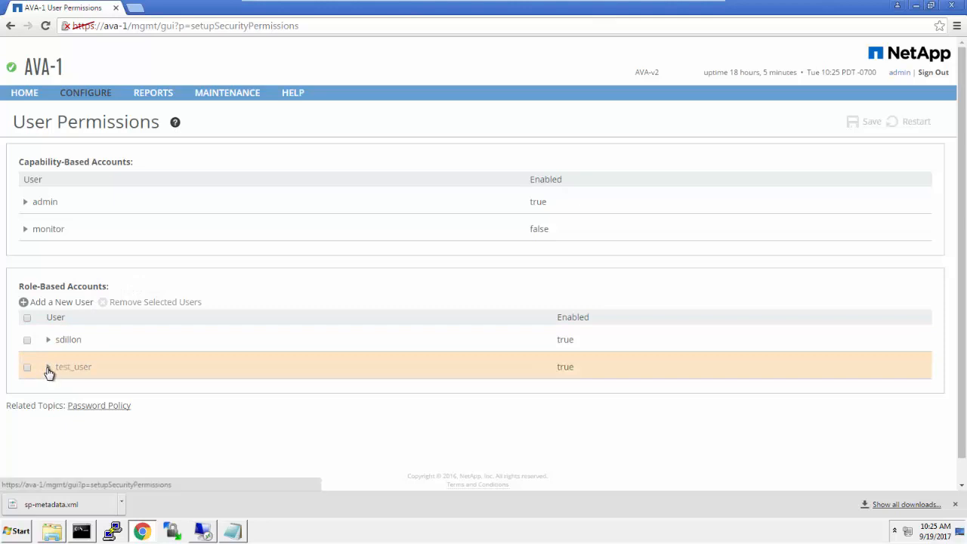
Grant the role-based account test_user Read/Write permission for Admin Settings and apply the change.
left_click(49, 368)
scroll(153, 404, "down", 5)
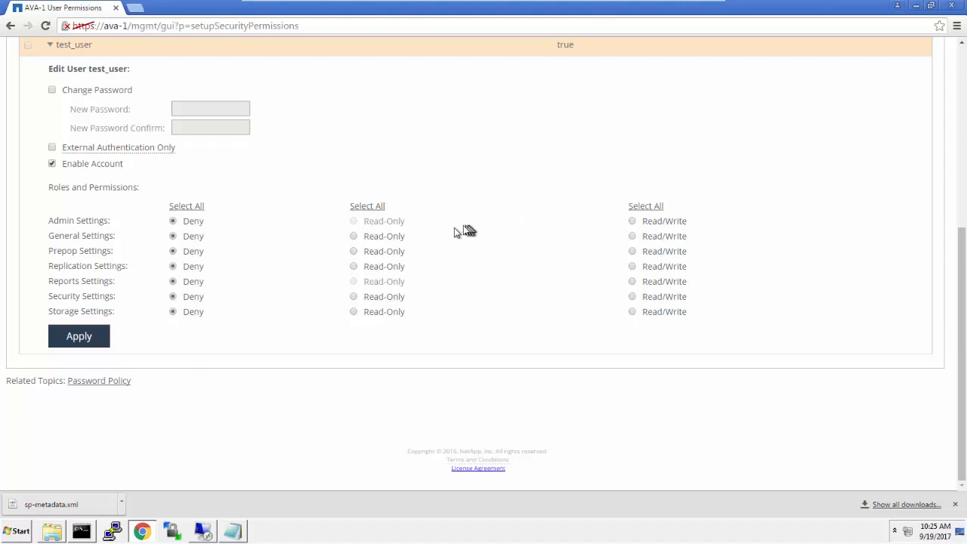
left_click(633, 221)
left_click(80, 340)
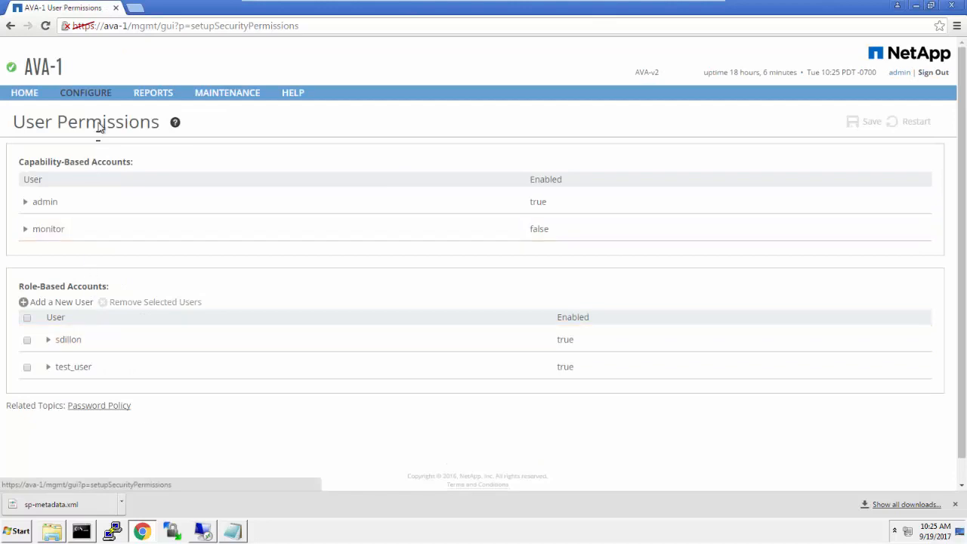
Enable the Single Sign-On service on the appliance's SSO page.
left_click(101, 96)
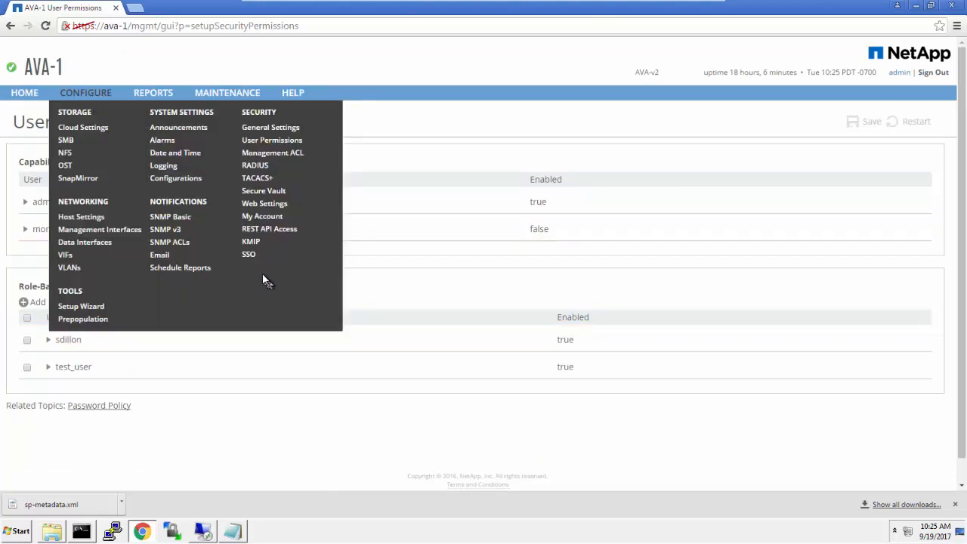
left_click(251, 256)
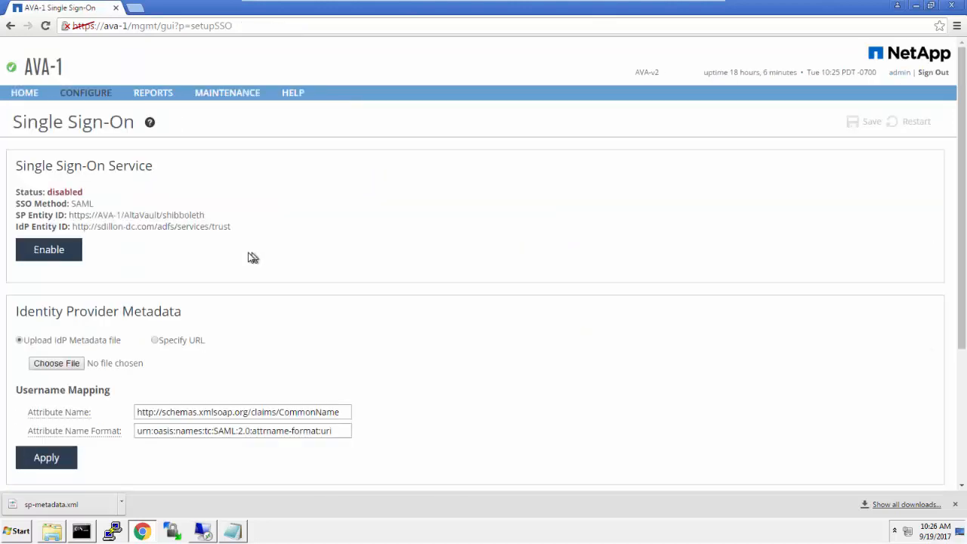
left_click(60, 263)
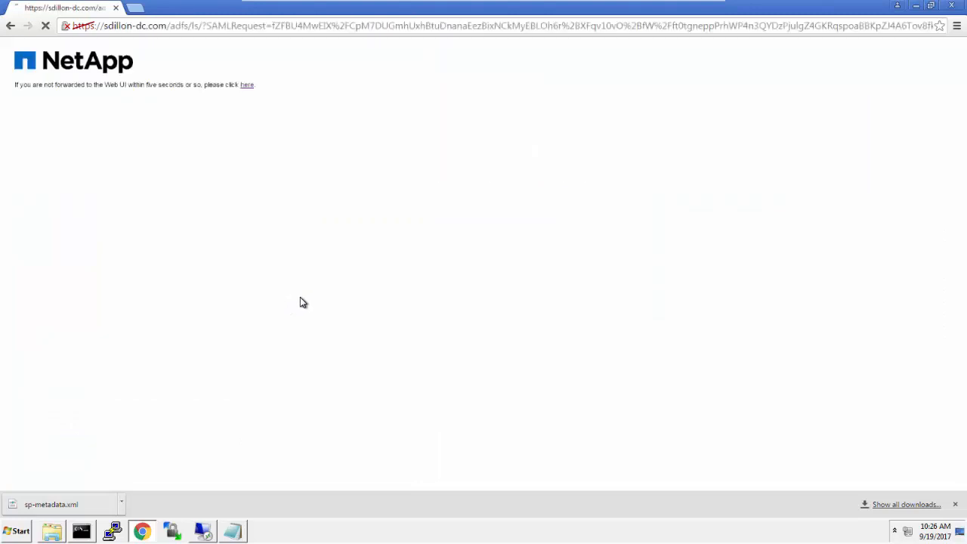
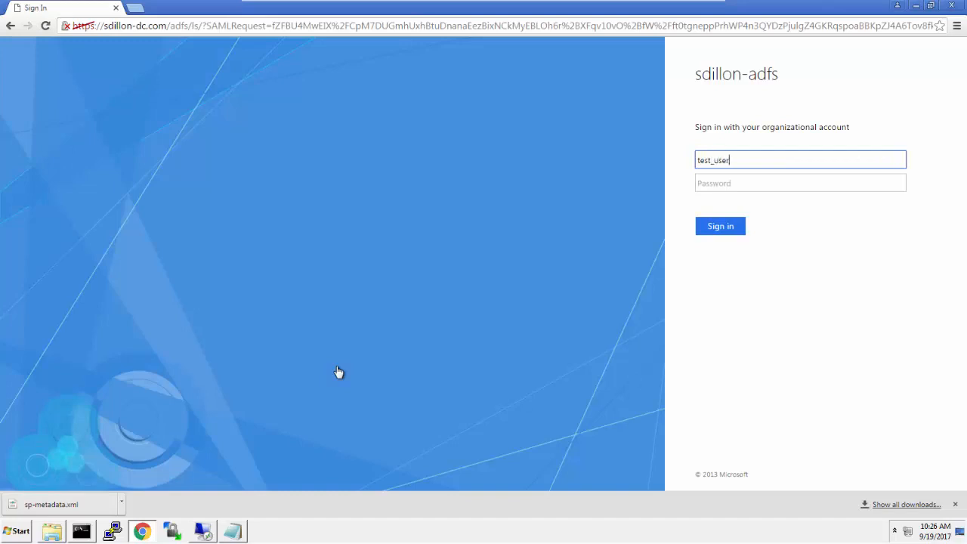
Sign in through the AD FS page with the test user's organizational account name and the account password.
key("Tab")
type("*******")
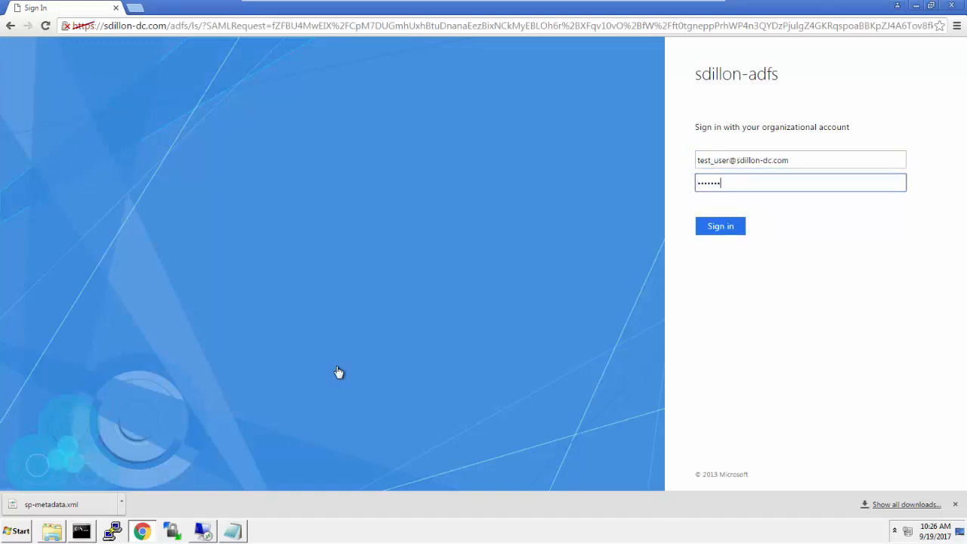
left_click(723, 223)
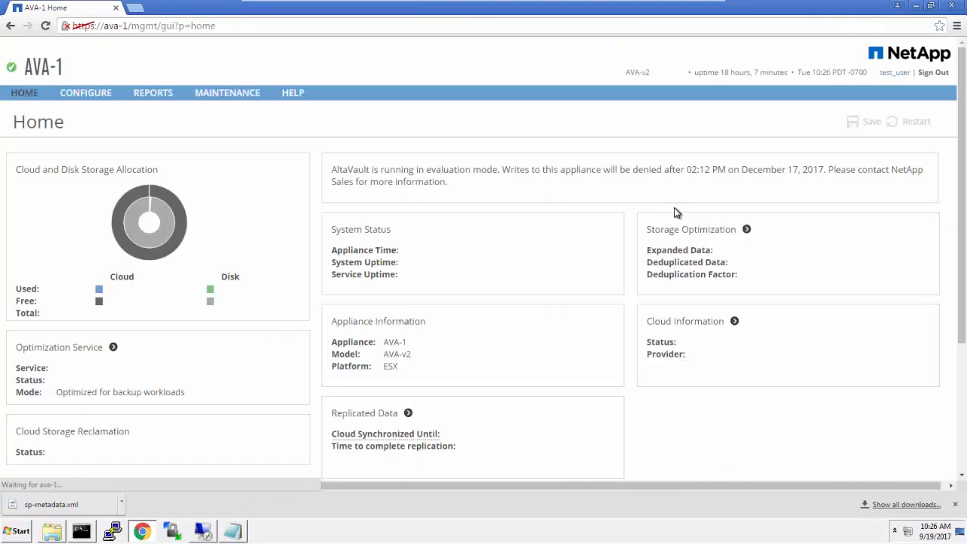